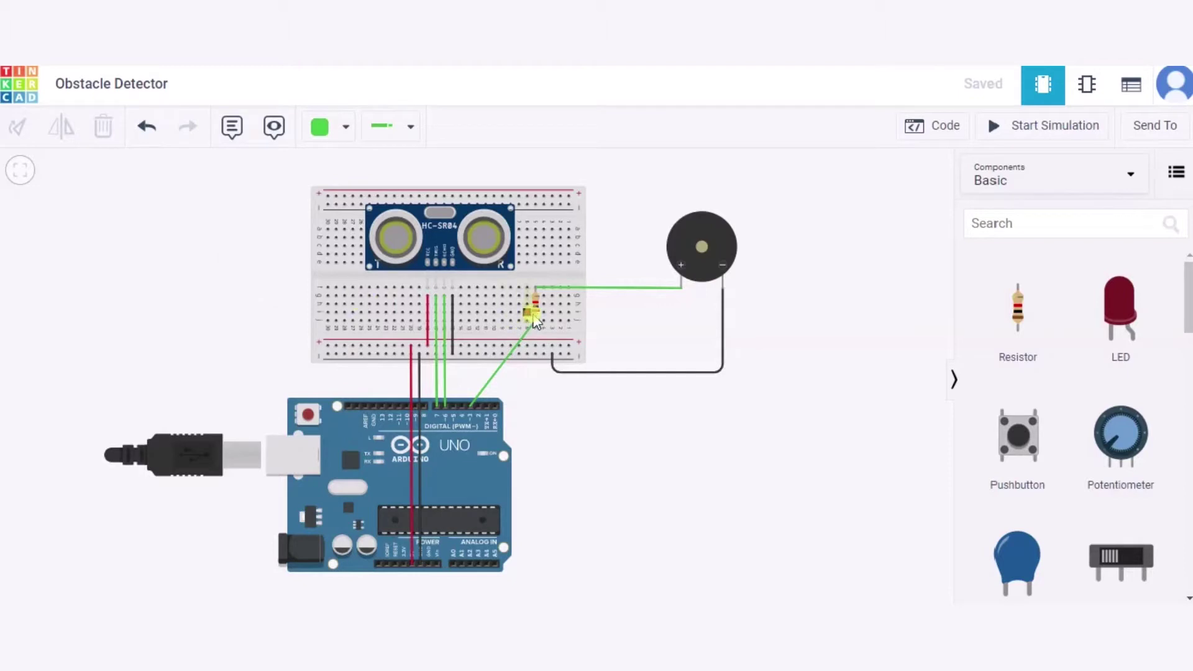
Step: Select the ultrasonic distance sensor to inspect it, then deselect it and scroll the canvas
click(501, 238)
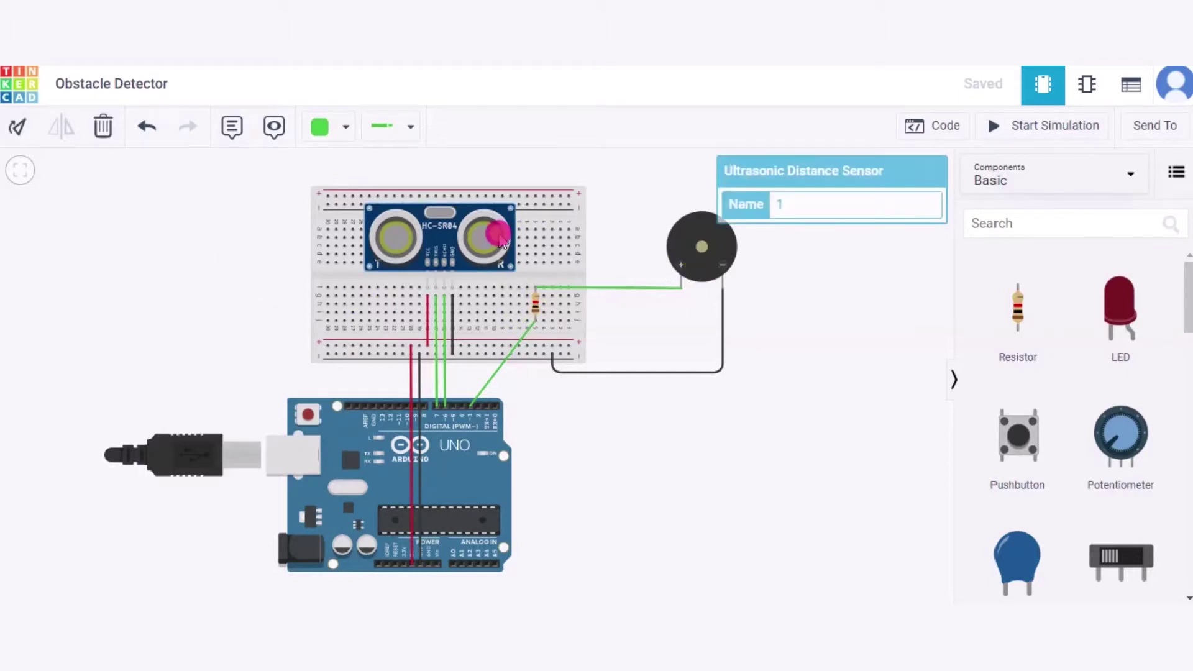
click(630, 218)
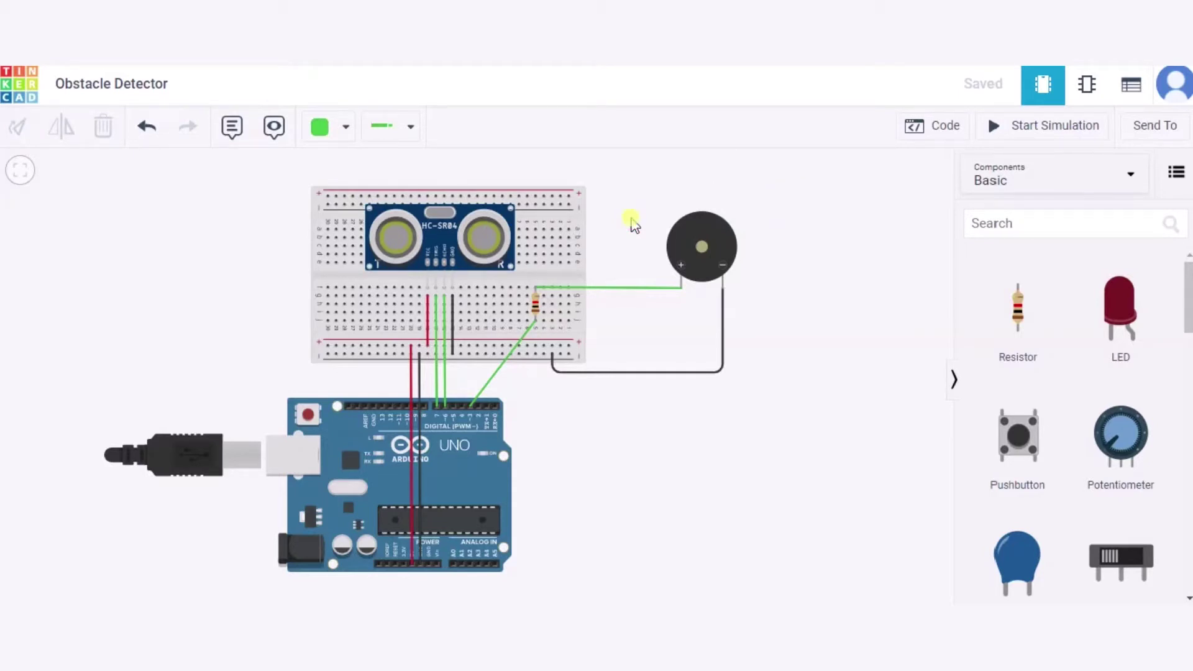
scroll(633, 224, up, 2)
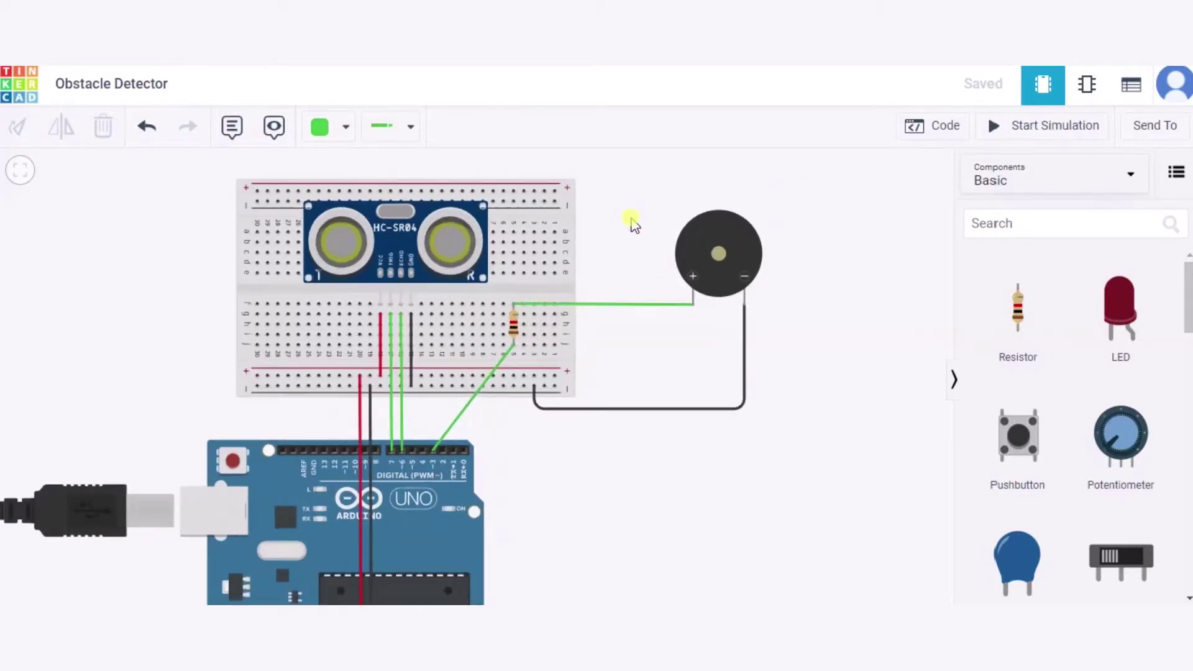
scroll(633, 224, up, 1)
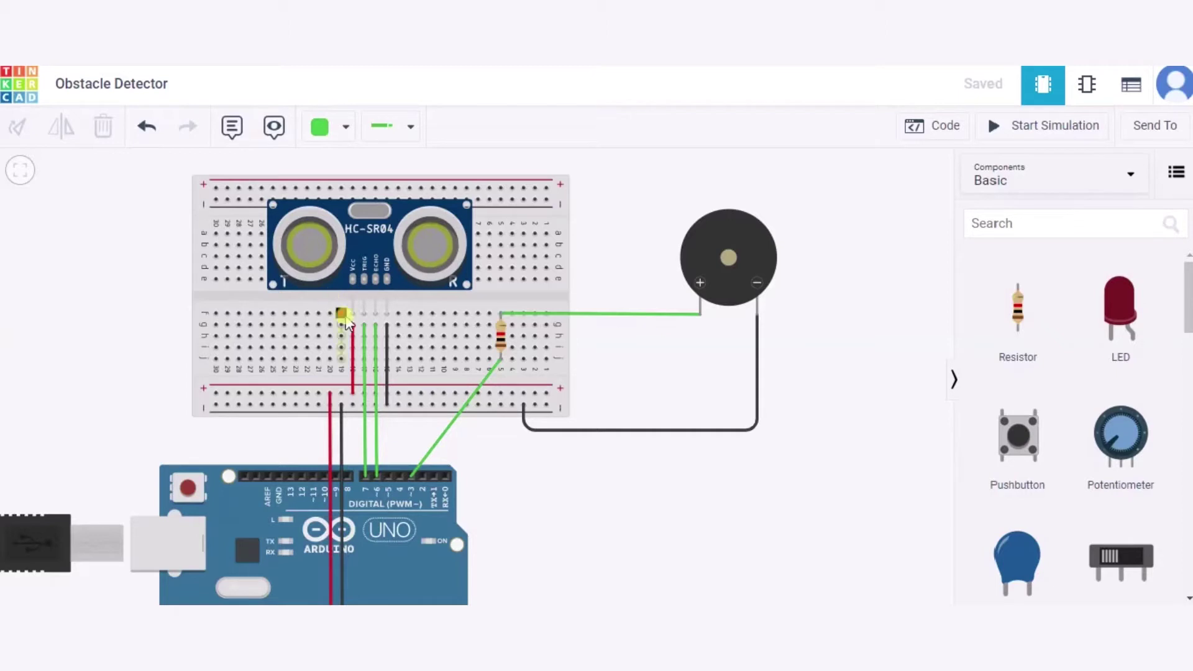
scroll(355, 314, down, 3)
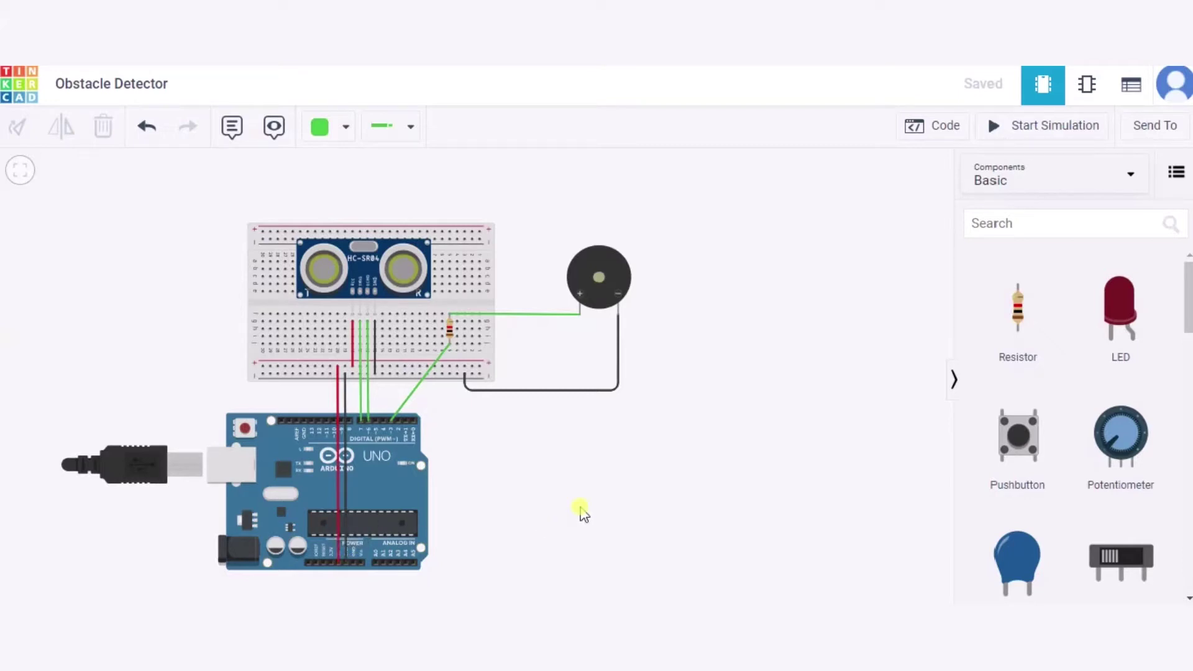
Step: Open the Arduino sketch and scroll to the loop that drives pin 3 HIGH below 30 cm
click(925, 138)
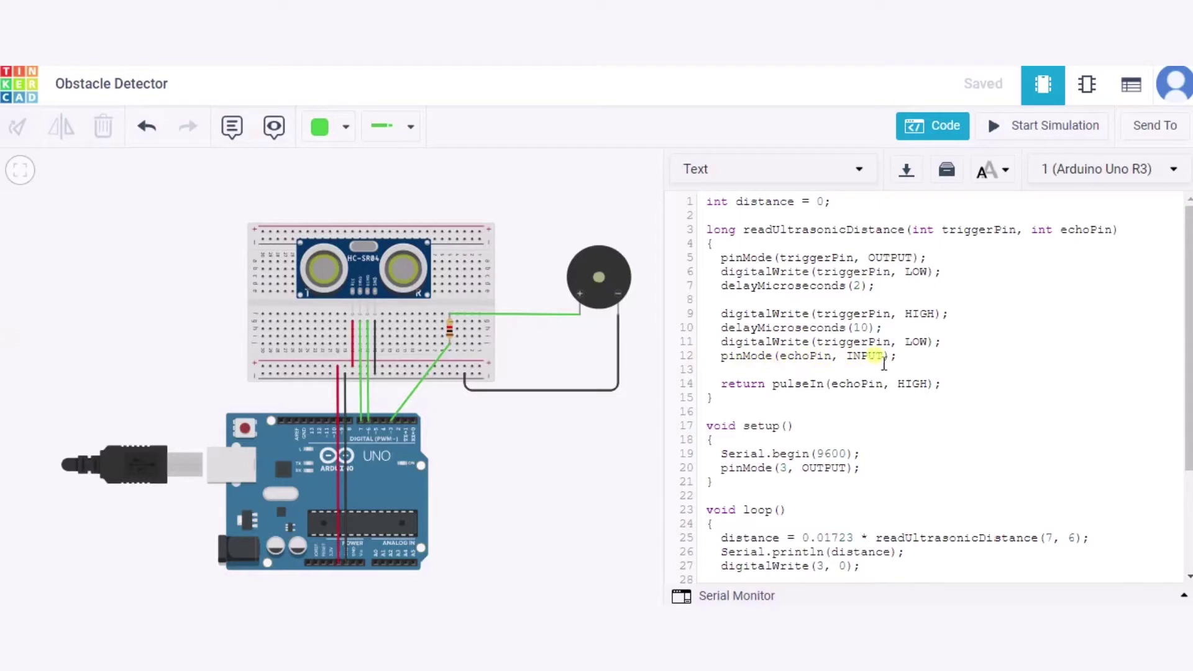
scroll(912, 364, down, 2)
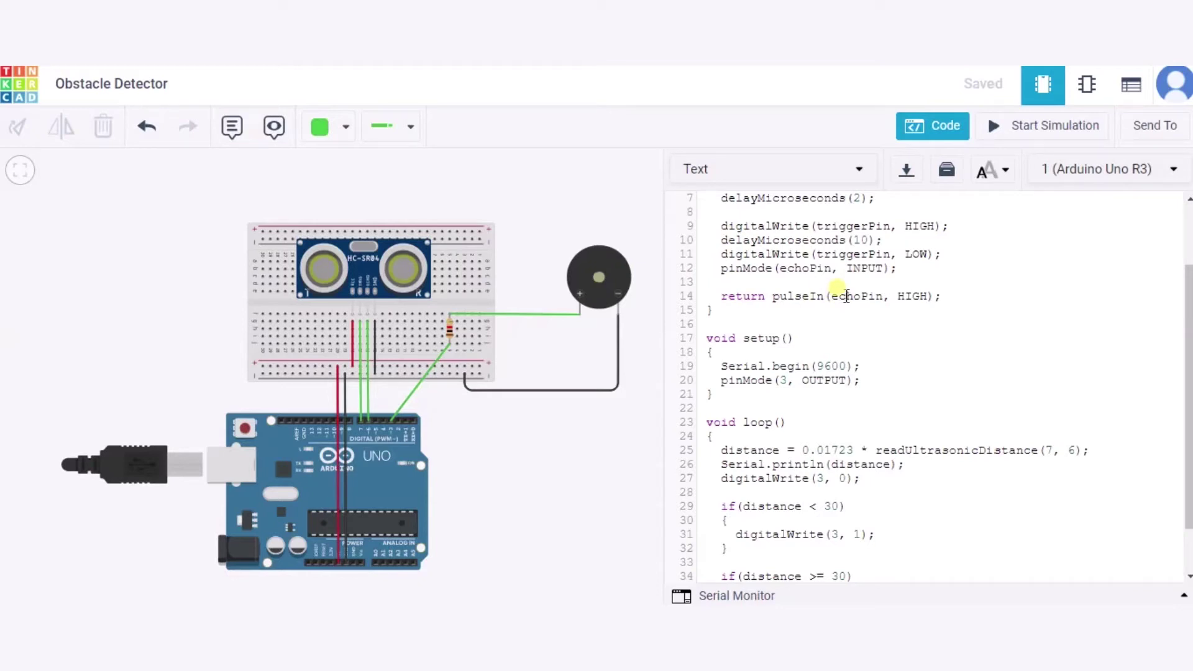
scroll(845, 299, down, 1)
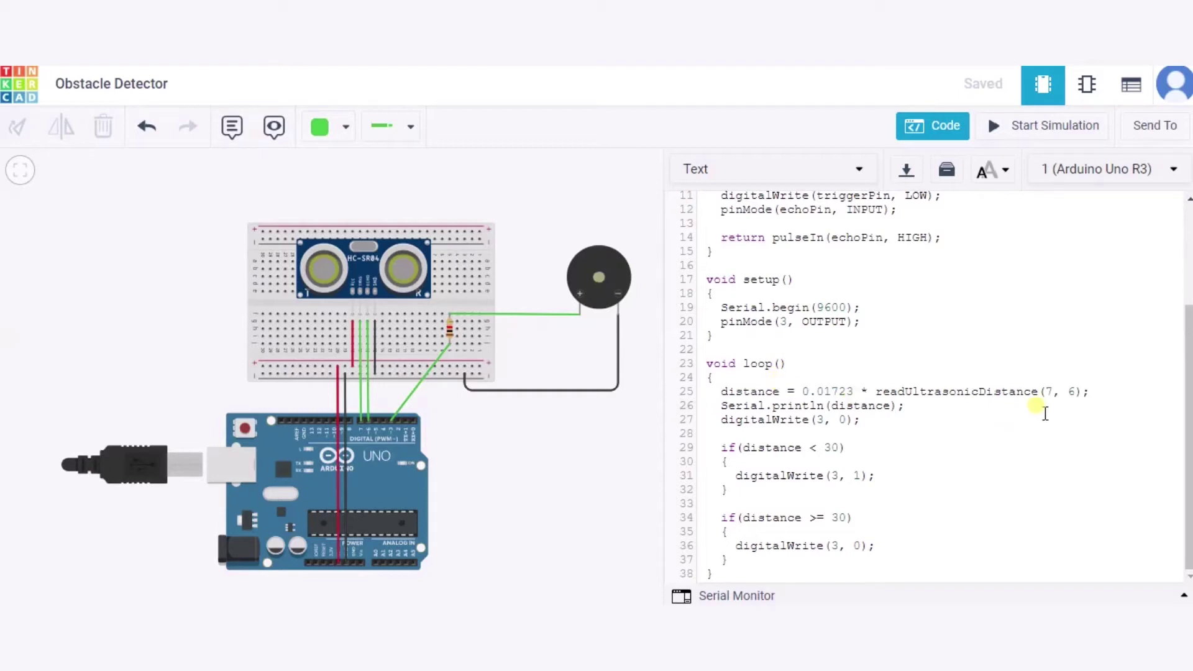
scroll(1047, 412, up, 3)
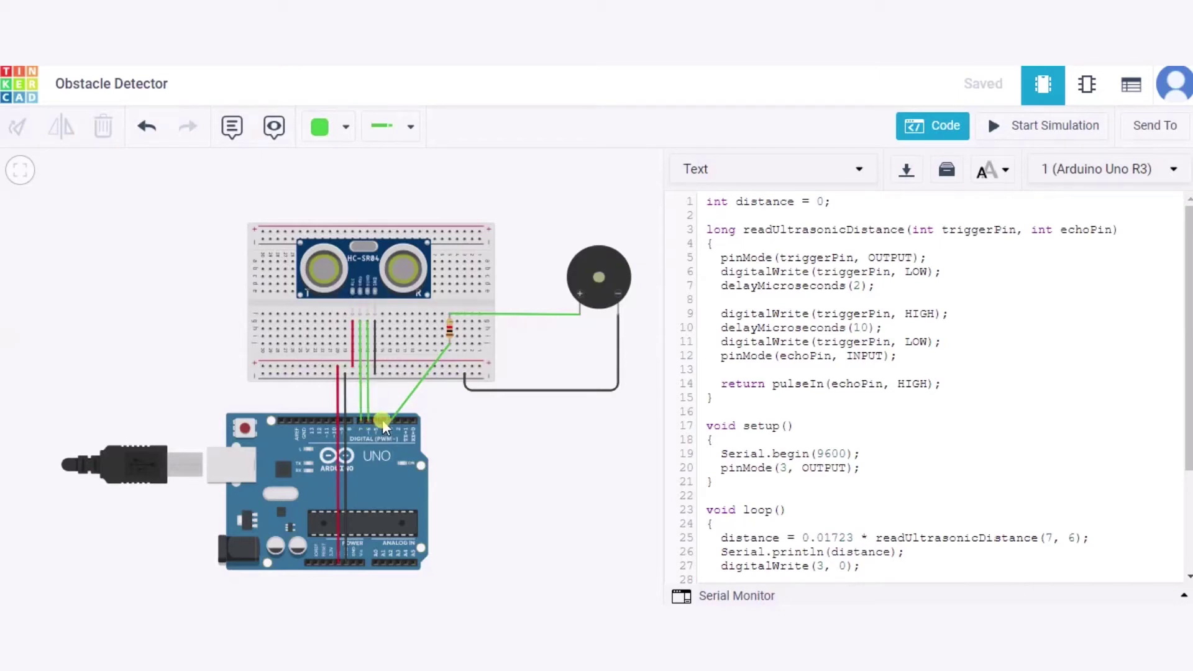
Step: Review the sketch's loop once more, then close the code so the basic components library shows
scroll(1030, 398, down, 2)
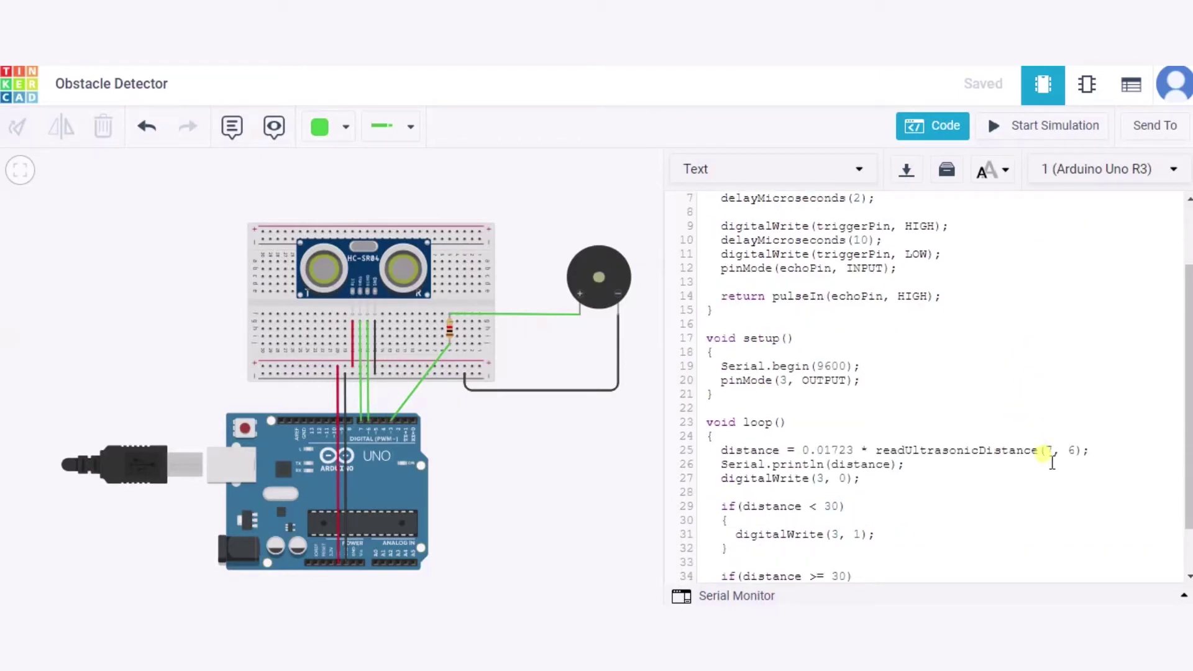
scroll(1052, 466, up, 2)
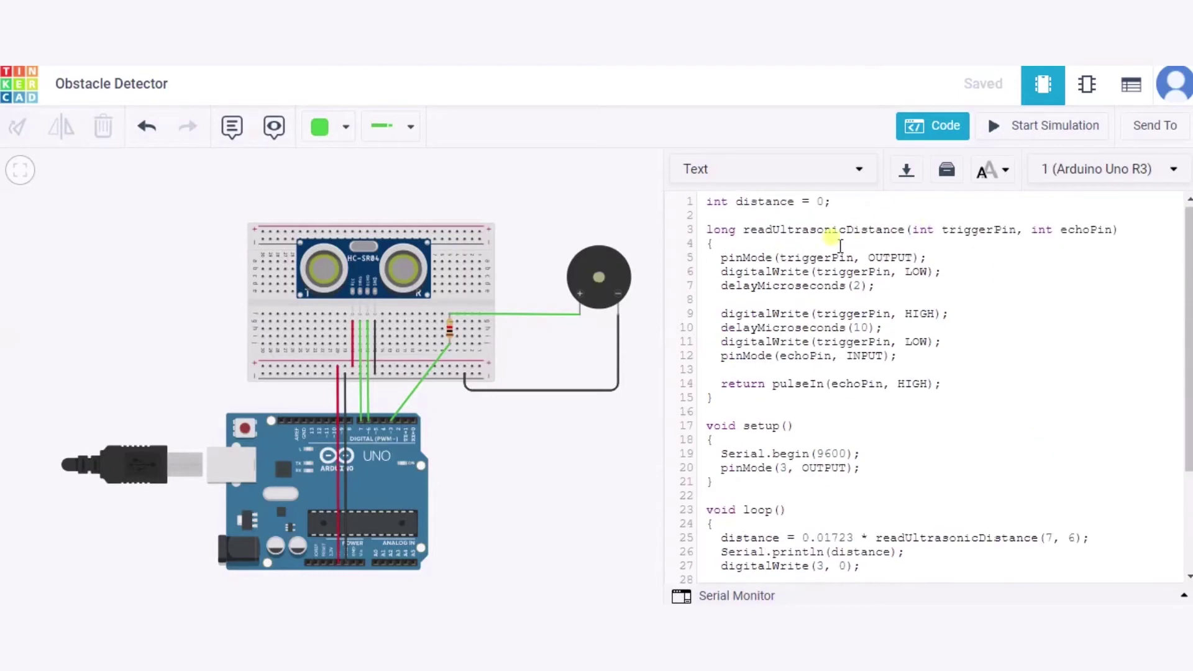
scroll(876, 449, down, 3)
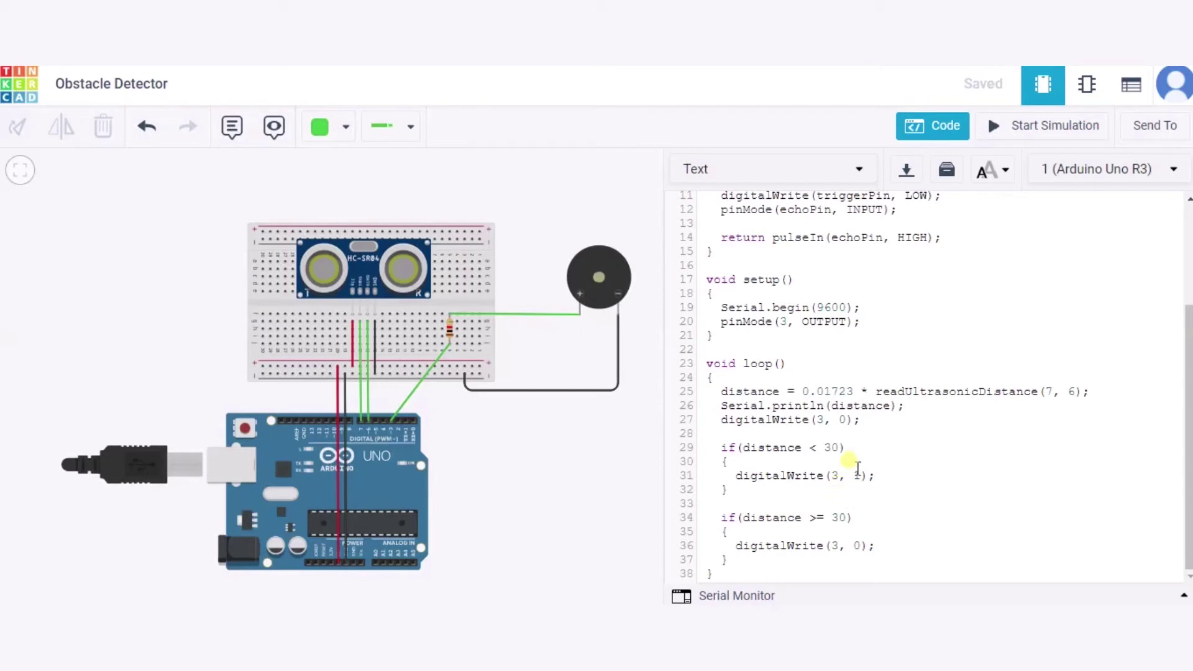
click(915, 133)
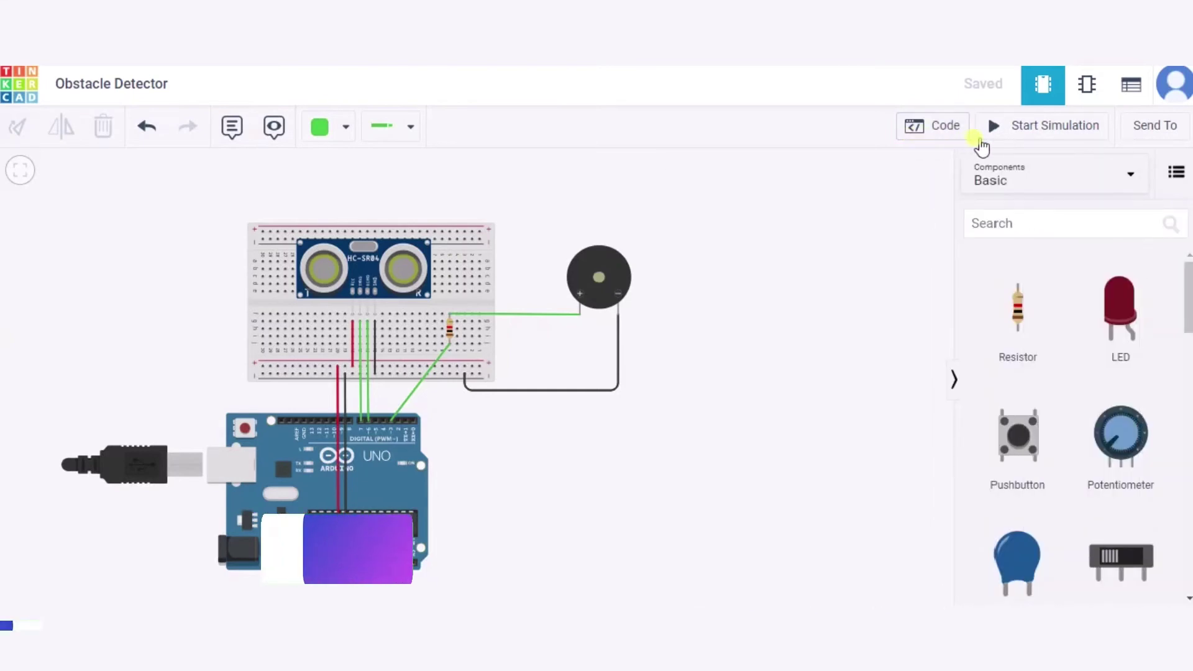
Step: Start the simulation, zoom out and lower the circuit in view, and select the ultrasonic sensor
click(993, 127)
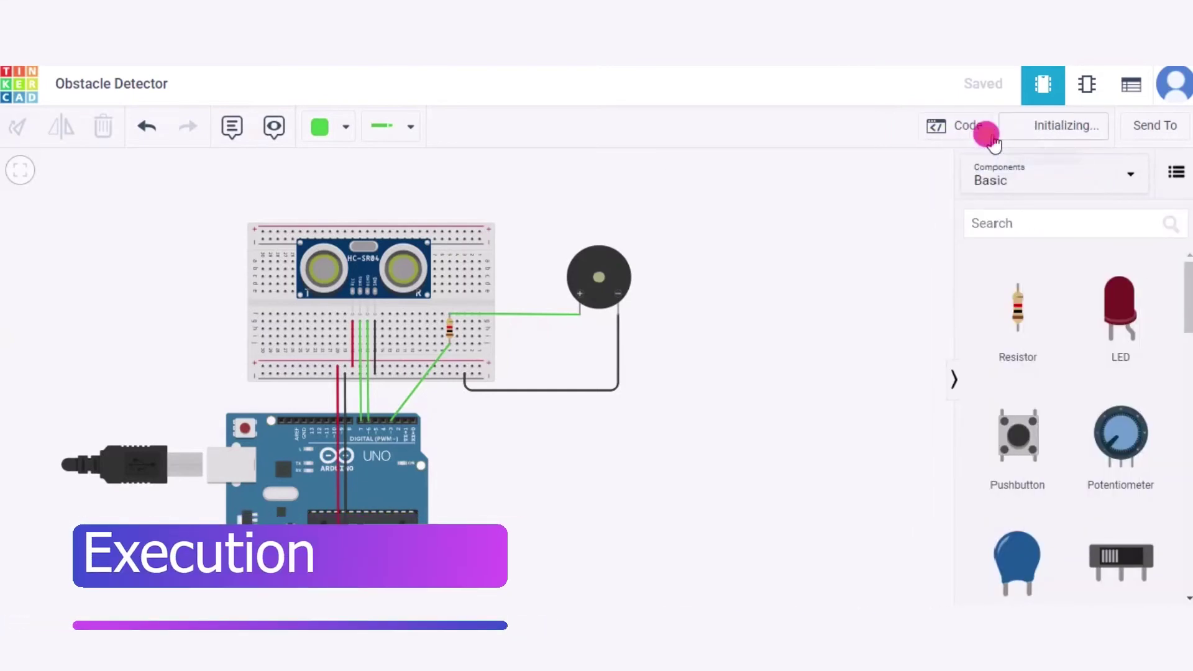
scroll(794, 311, down, 4)
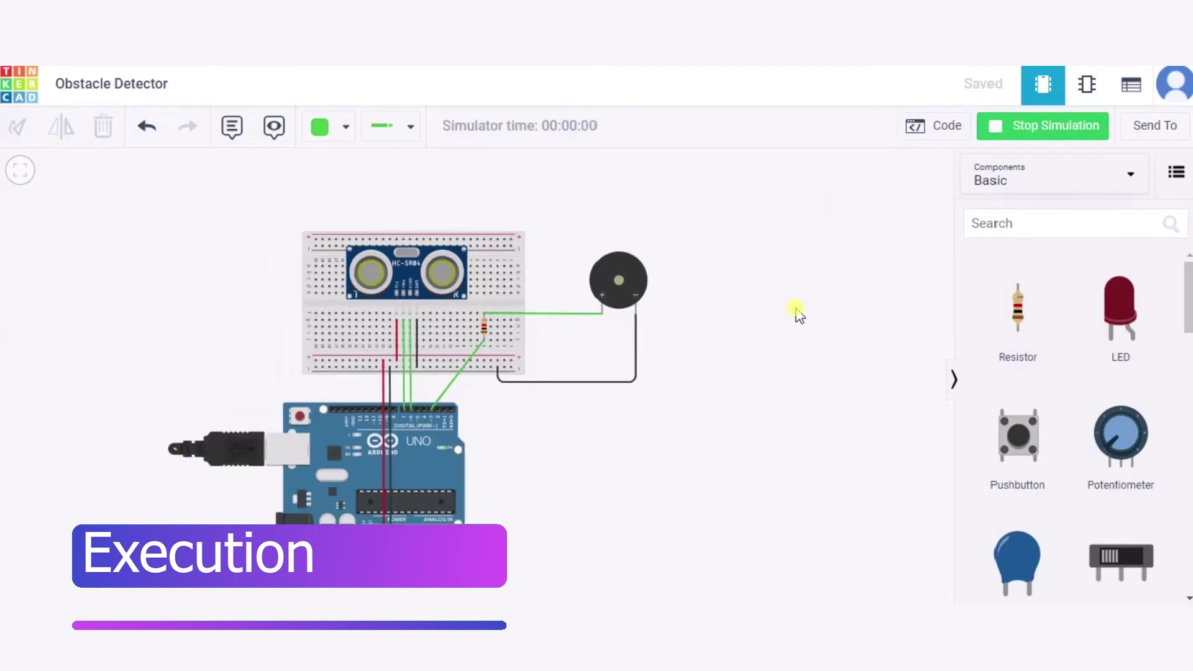
drag(789, 333, 785, 408)
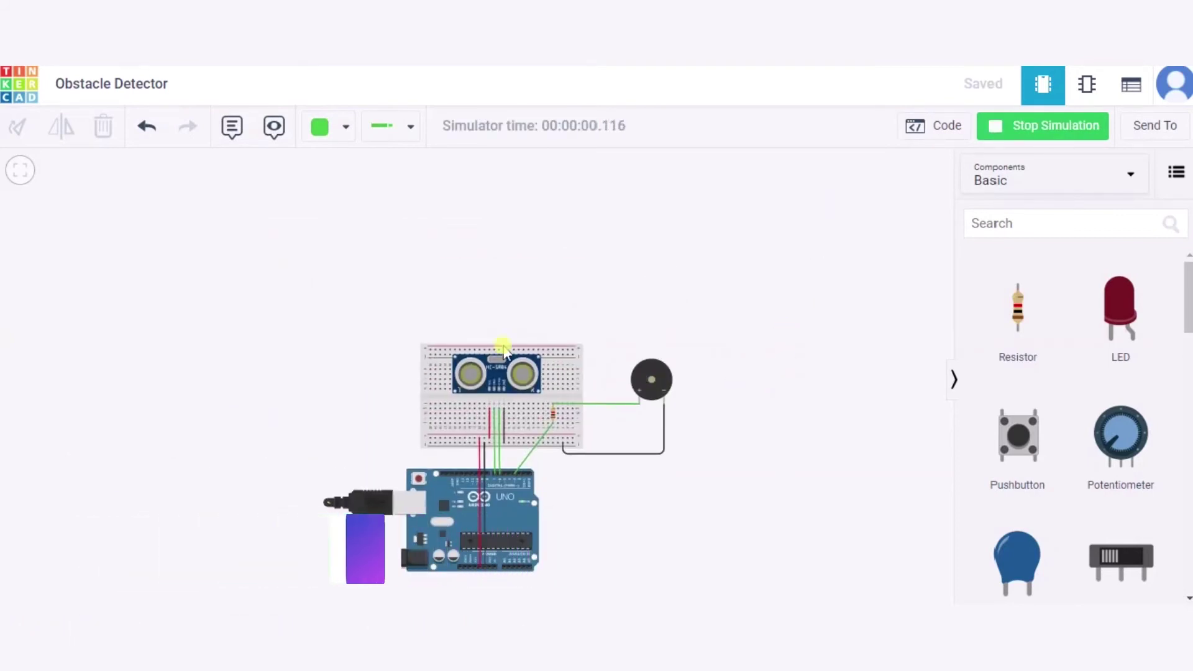
click(521, 375)
Step: Show the sensor's detection cone, raise the volume, and drag the target far away then closer
click(522, 379)
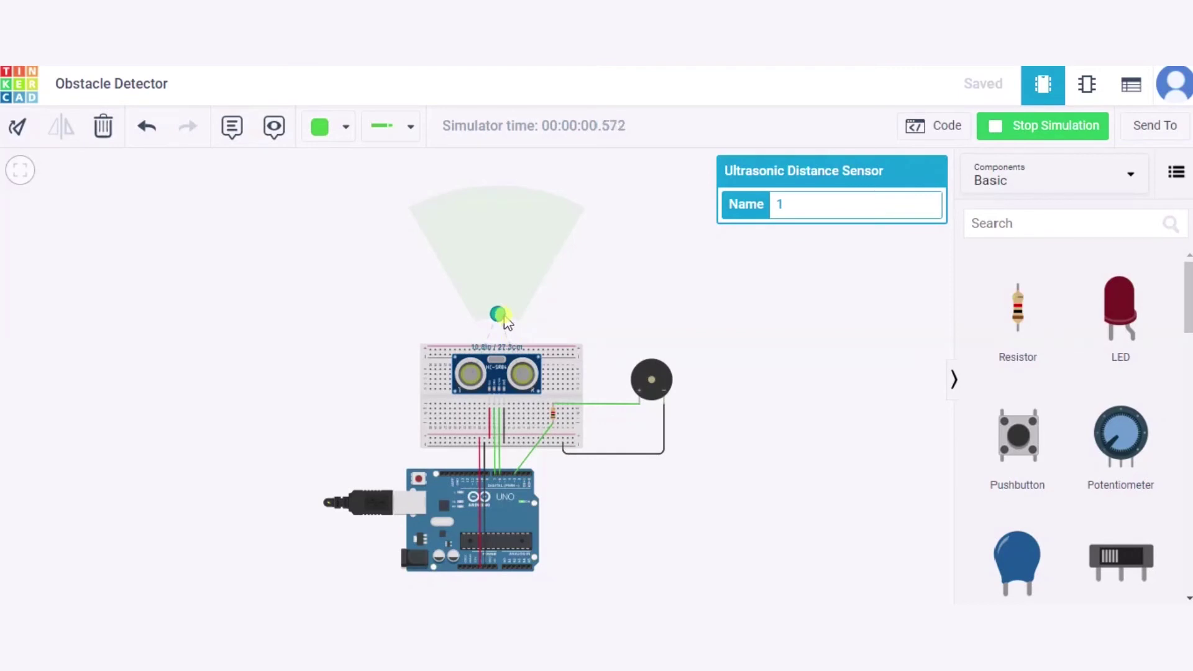
key(XF86AudioRaiseVolume)
key(XF86AudioRaiseVolume)
key(XF86AudioRaiseVolume)
key(XF86AudioRaiseVolume)
key(XF86AudioRaiseVolume)
key(XF86AudioRaiseVolume)
key(XF86AudioRaiseVolume)
key(XF86AudioRaiseVolume)
key(XF86AudioRaiseVolume)
key(XF86AudioRaiseVolume)
key(XF86AudioRaiseVolume)
key(XF86AudioRaiseVolume)
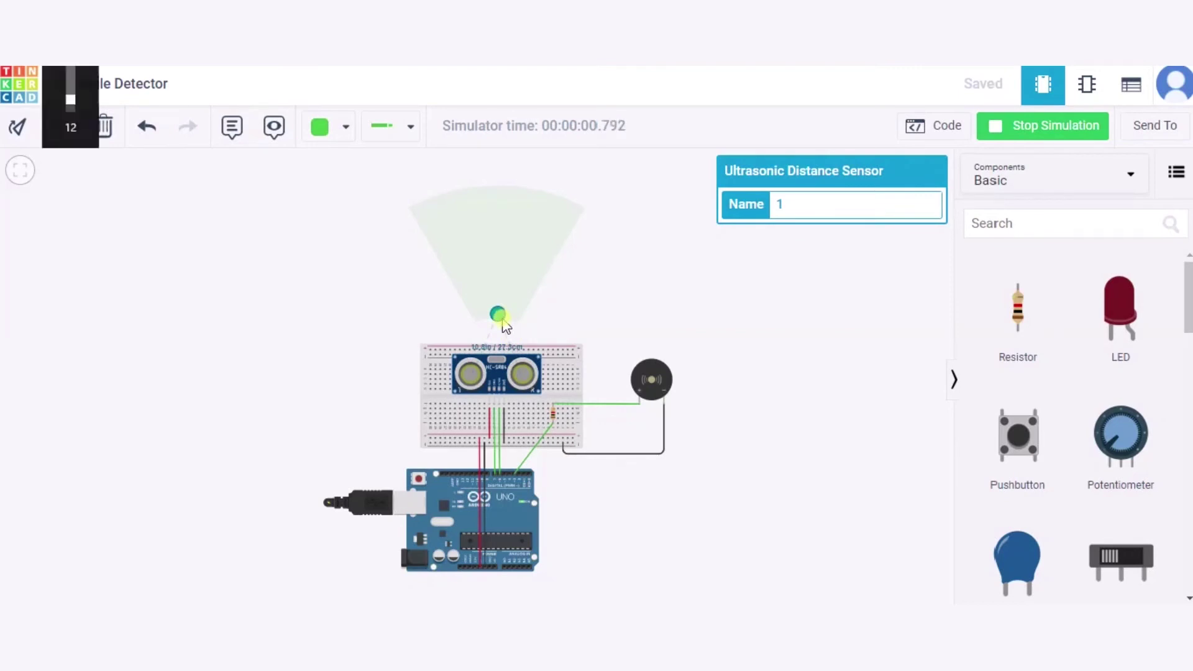
key(XF86AudioRaiseVolume)
key(XF86AudioRaiseVolume)
key(XF86AudioRaiseVolume)
key(XF86AudioRaiseVolume)
key(XF86AudioRaiseVolume)
key(XF86AudioRaiseVolume)
scroll(505, 326, up, 1)
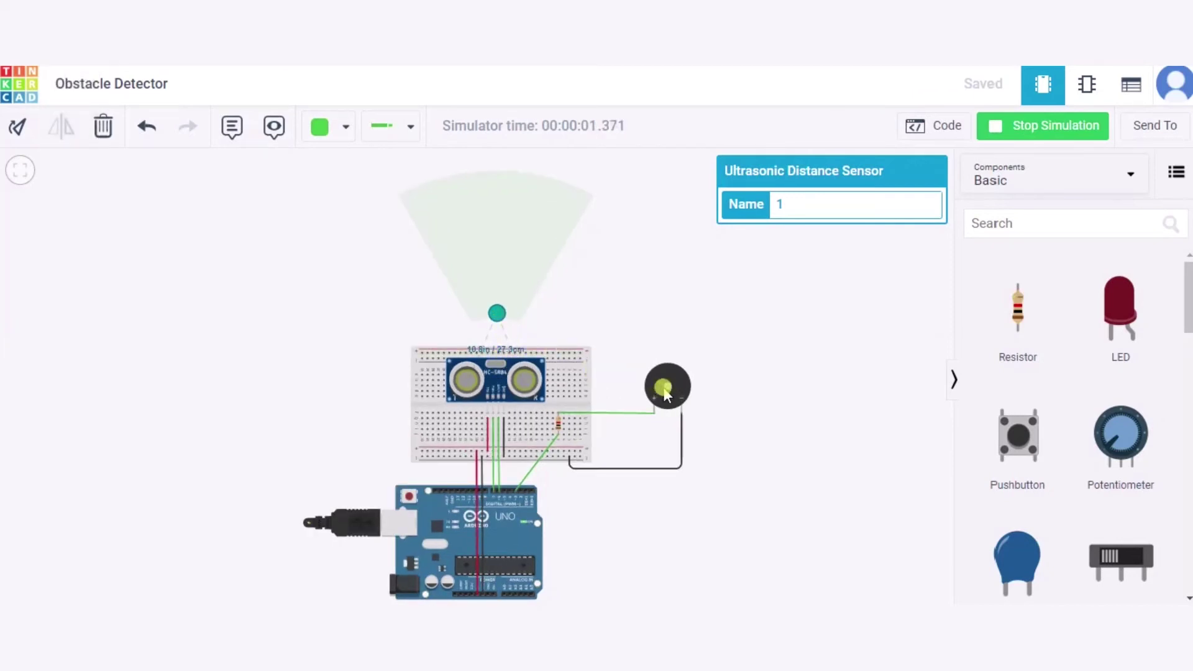
drag(489, 327, 508, 209)
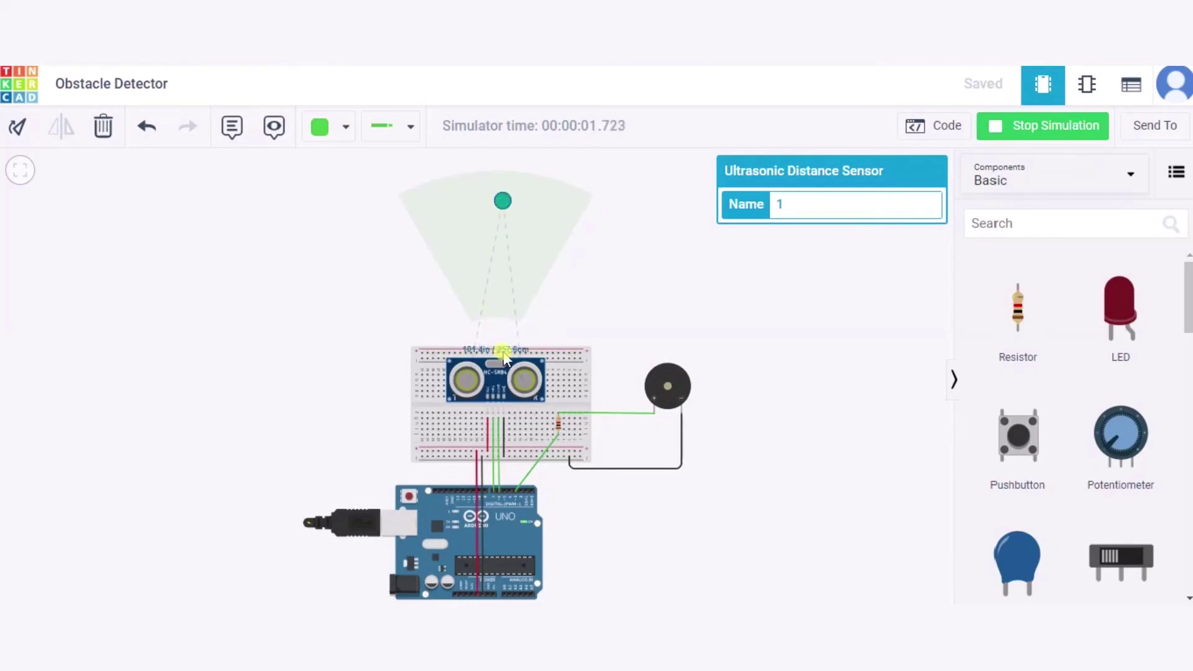
drag(504, 202, 508, 285)
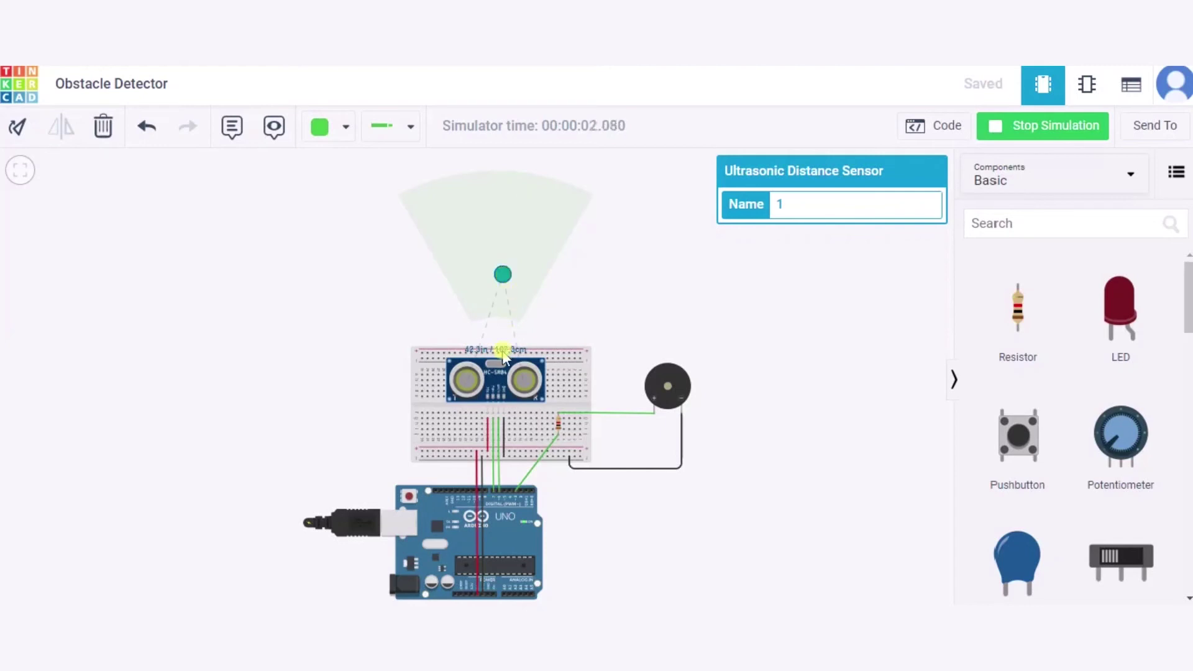